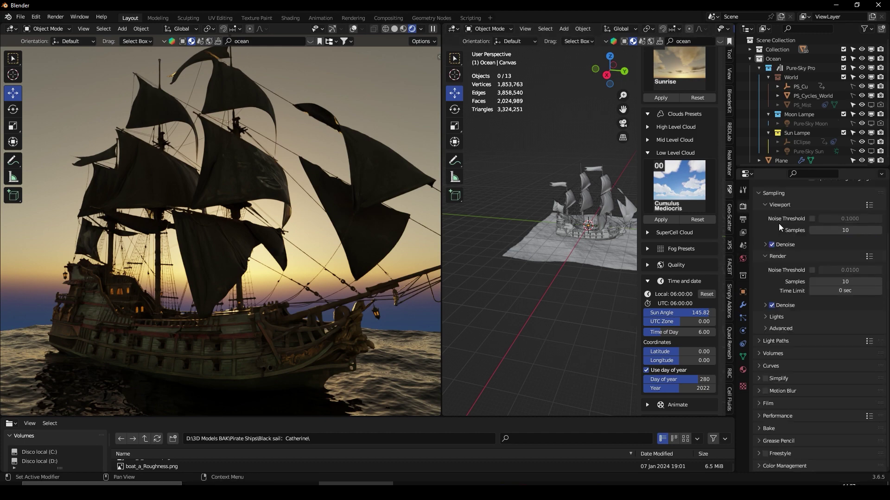
Show the Cycles sampling settings, select all, turn on overlays, and begin changing the right pane's editor type
{"action": "left_click", "coordinate": [743, 190]}
{"action": "middle_click_drag", "start_coordinate": [280, 201], "coordinate": [358, 69]}
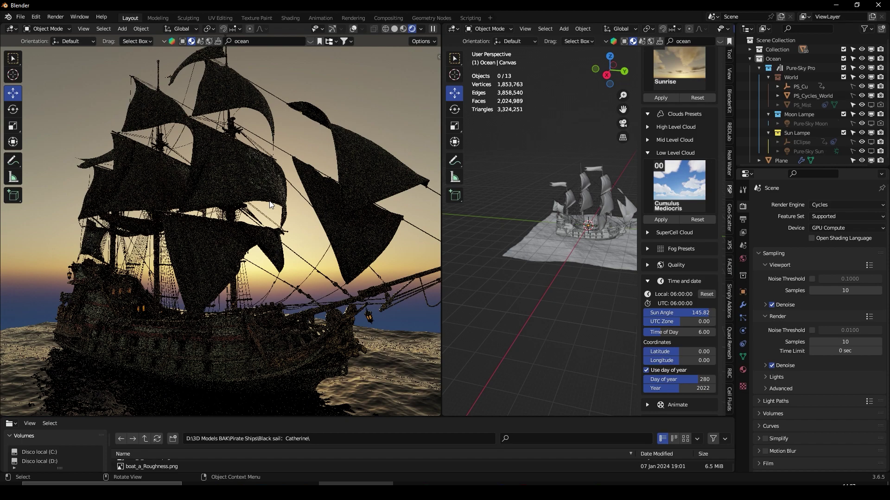
{"action": "key", "text": "a"}
{"action": "left_click", "coordinate": [354, 29]}
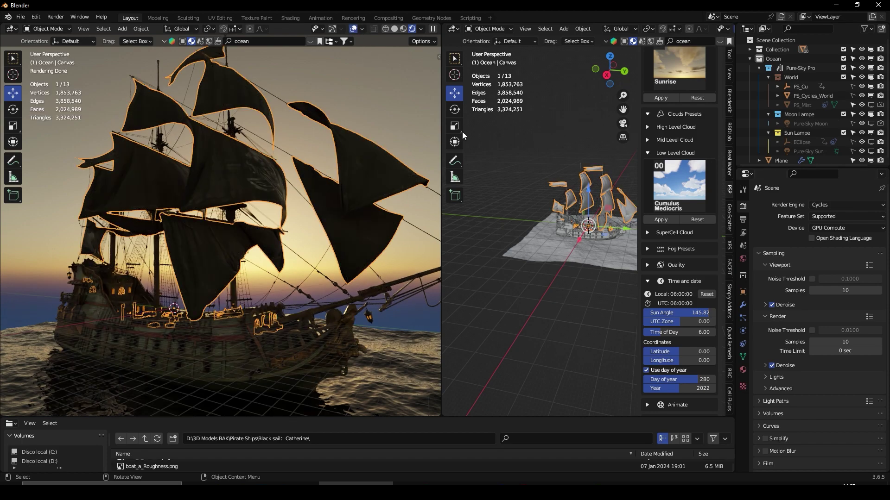
{"action": "left_click", "coordinate": [453, 29]}
Turn the right pane into the Shader Editor and bring the canvas node tree into view
{"action": "left_click", "coordinate": [485, 117]}
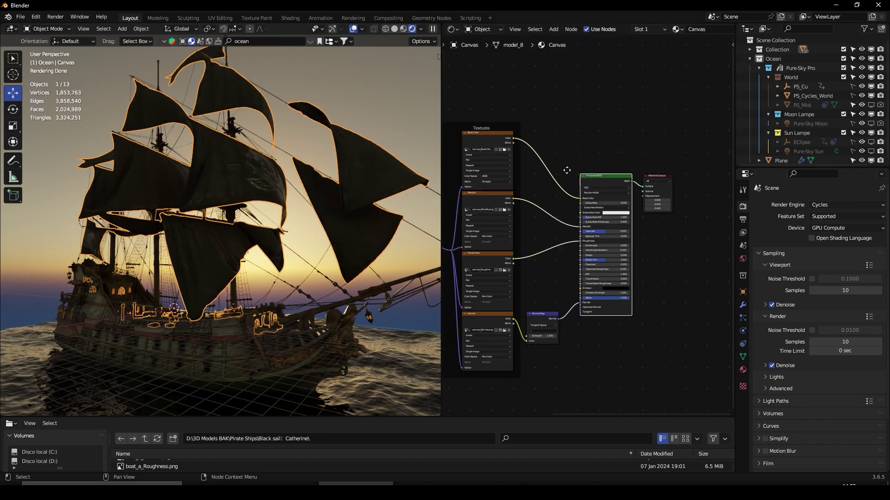
{"action": "middle_click_drag", "start_coordinate": [567, 170], "coordinate": [618, 157], "text": "shift"}
{"action": "scroll", "coordinate": [319, 175], "scroll_direction": "up", "scroll_amount": 4}
{"action": "mouse_move", "coordinate": [319, 175]}
{"action": "middle_mouse_down"}
{"action": "mouse_move", "coordinate": [369, 203]}
{"action": "mouse_move", "coordinate": [319, 206]}
{"action": "mouse_move", "coordinate": [350, 194]}
{"action": "mouse_move", "coordinate": [303, 207]}
{"action": "mouse_move", "coordinate": [243, 196]}
{"action": "mouse_move", "coordinate": [301, 155]}
{"action": "mouse_move", "coordinate": [290, 178]}
{"action": "middle_mouse_up"}
{"action": "scroll", "coordinate": [251, 216], "scroll_direction": "down", "scroll_amount": 3}
{"action": "scroll", "coordinate": [247, 213], "scroll_direction": "down", "scroll_amount": 3}
{"action": "scroll", "coordinate": [247, 212], "scroll_direction": "down", "scroll_amount": 2}
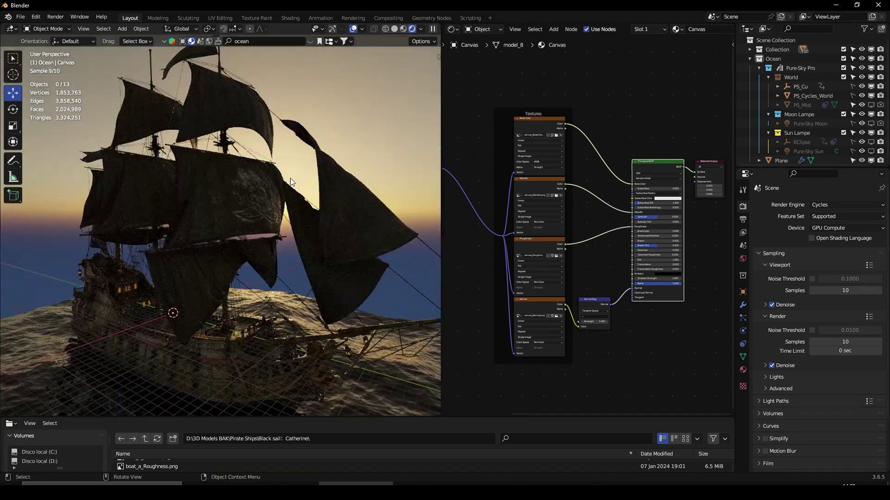
{"action": "scroll", "coordinate": [290, 179], "scroll_direction": "up", "scroll_amount": 2}
{"action": "scroll", "coordinate": [280, 188], "scroll_direction": "up", "scroll_amount": 2}
{"action": "middle_click_drag", "start_coordinate": [661, 126], "coordinate": [620, 163]}
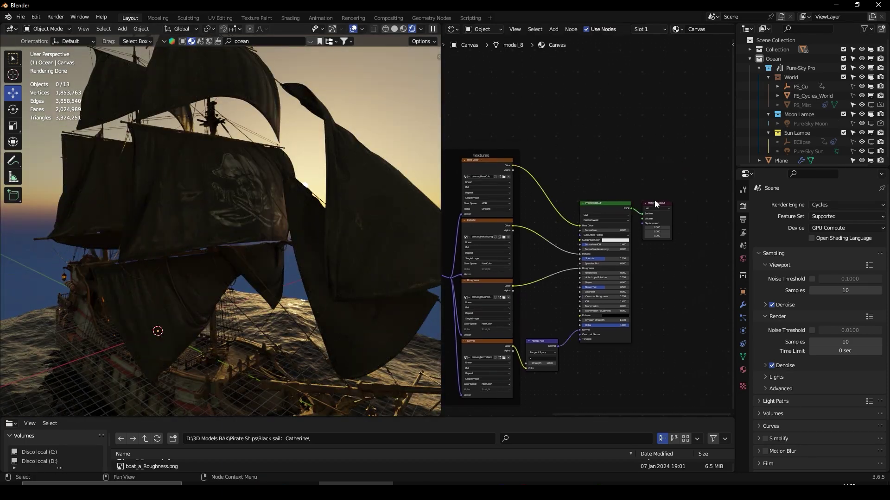
{"action": "scroll", "coordinate": [653, 202], "scroll_direction": "up", "scroll_amount": 2}
{"action": "scroll", "coordinate": [625, 198], "scroll_direction": "up", "scroll_amount": 3}
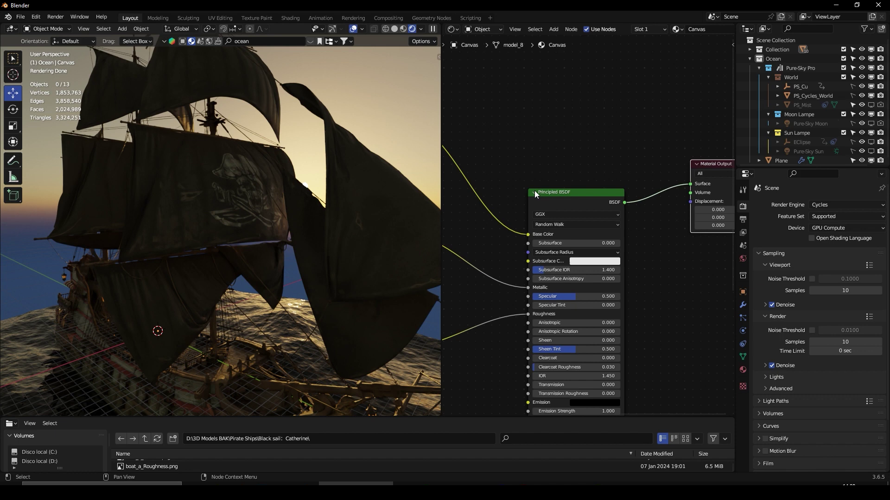
Add a Translucent BSDF node to the Canvas material via the add-node search
{"action": "middle_click_drag", "start_coordinate": [456, 199], "coordinate": [486, 250]}
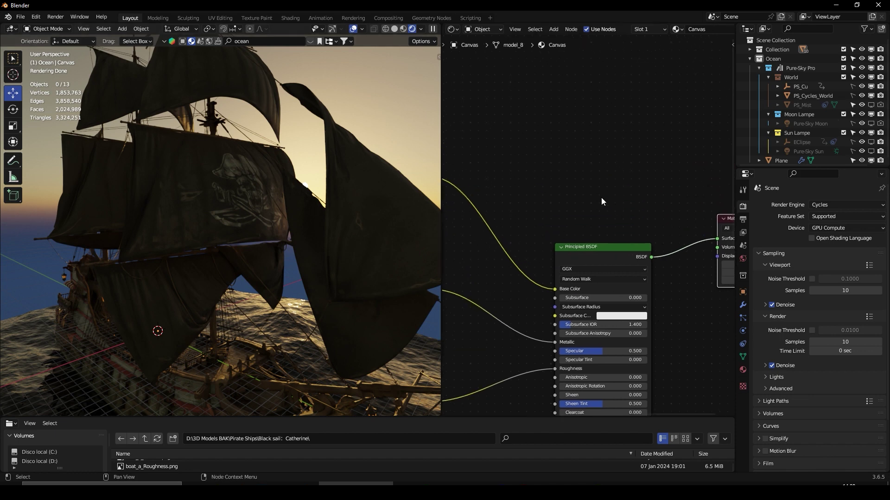
{"action": "key", "text": "shift+a"}
{"action": "left_click", "coordinate": [568, 177]}
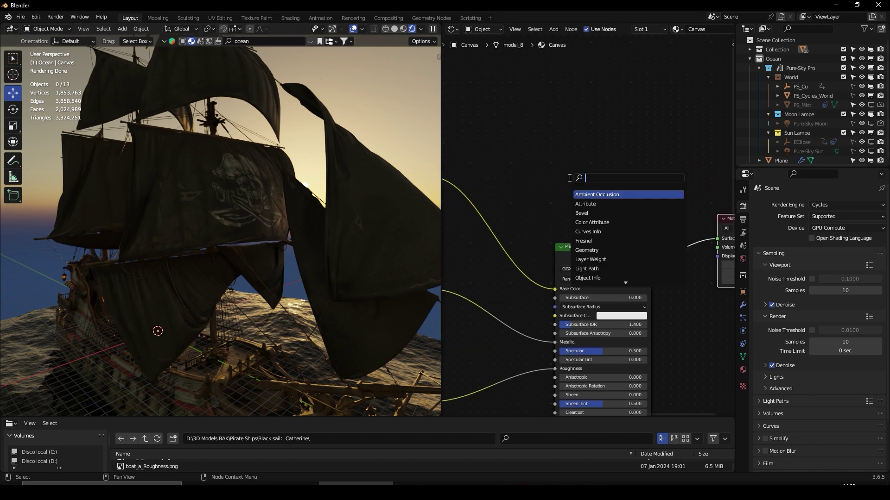
{"action": "type", "text": "trans"}
{"action": "left_click", "coordinate": [590, 195]}
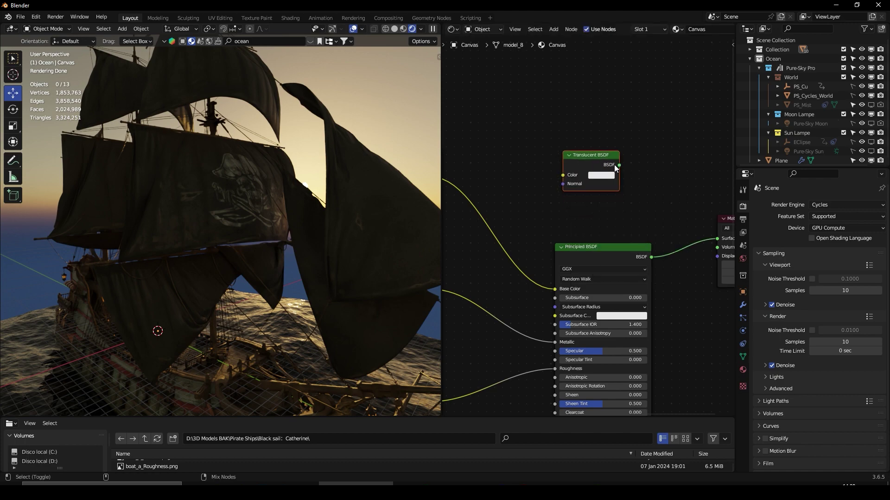
Inspect the sails, mast top and stern while relinking Principled BSDF to the material output
{"action": "middle_click_drag", "start_coordinate": [695, 223], "coordinate": [631, 215]}
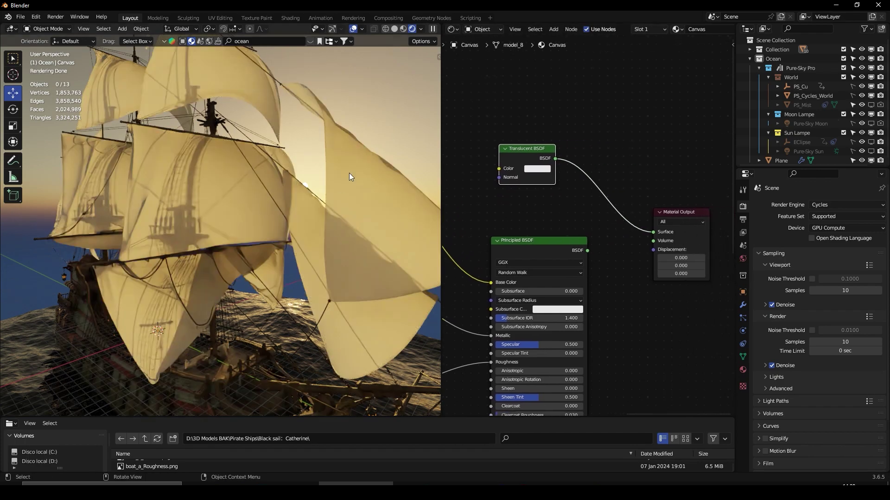
{"action": "middle_click_drag", "start_coordinate": [293, 168], "coordinate": [290, 180]}
{"action": "scroll", "coordinate": [293, 171], "scroll_direction": "up", "scroll_amount": 4}
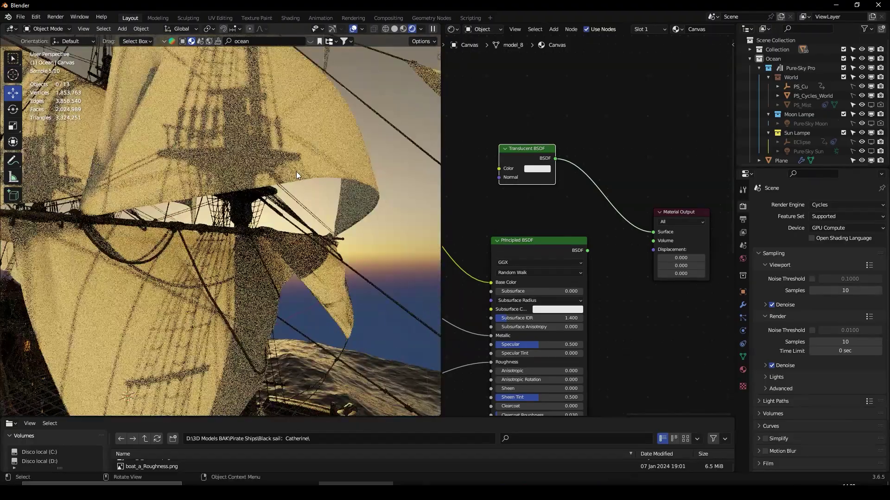
{"action": "scroll", "coordinate": [273, 195], "scroll_direction": "down", "scroll_amount": 4}
{"action": "middle_click_drag", "start_coordinate": [274, 176], "coordinate": [240, 173]}
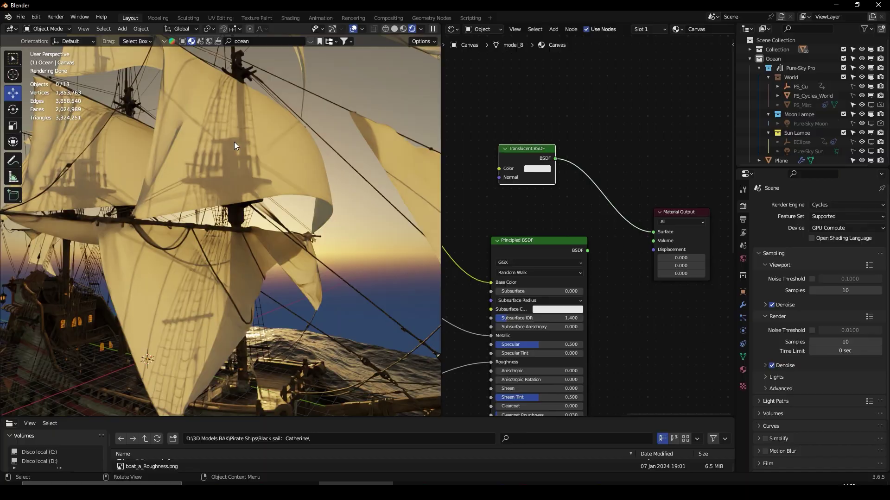
{"action": "middle_click_drag", "start_coordinate": [234, 142], "coordinate": [271, 170]}
{"action": "scroll", "coordinate": [271, 174], "scroll_direction": "down", "scroll_amount": 4}
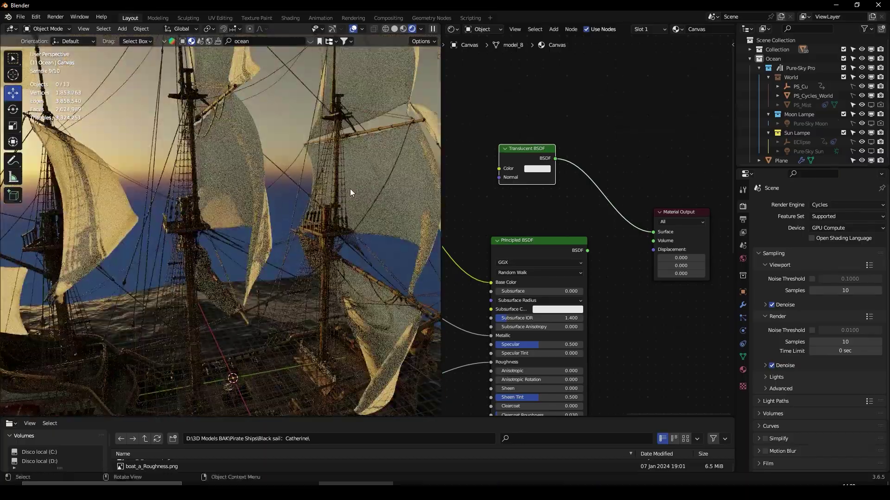
{"action": "middle_click_drag", "start_coordinate": [349, 189], "coordinate": [298, 229]}
{"action": "scroll", "coordinate": [298, 229], "scroll_direction": "up", "scroll_amount": 3}
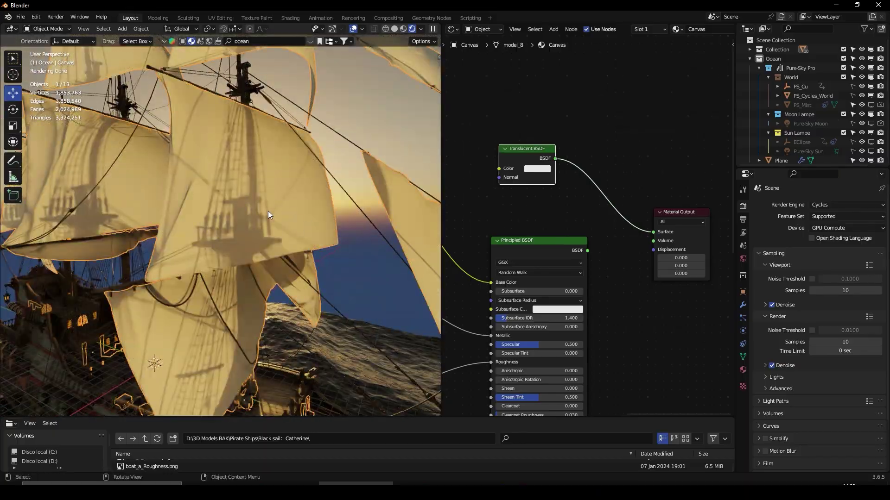
{"action": "scroll", "coordinate": [268, 210], "scroll_direction": "down", "scroll_amount": 4}
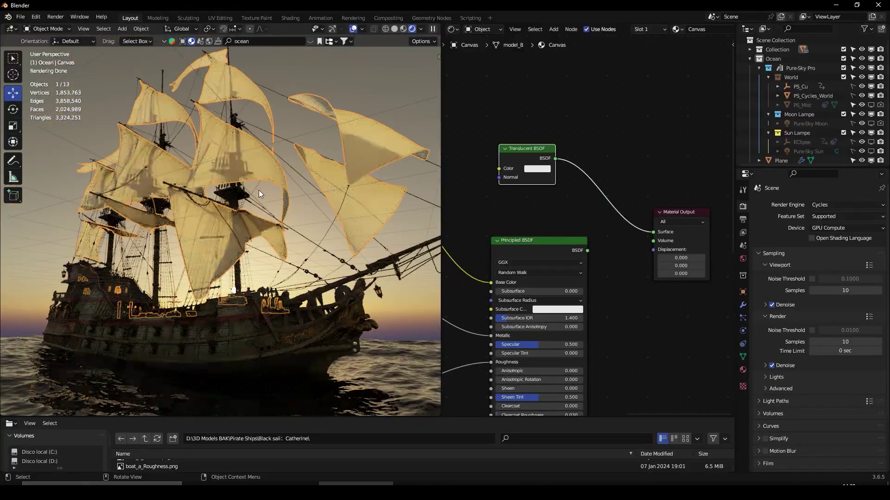
{"action": "scroll", "coordinate": [267, 218], "scroll_direction": "up", "scroll_amount": 2}
{"action": "scroll", "coordinate": [268, 217], "scroll_direction": "up", "scroll_amount": 2}
{"action": "scroll", "coordinate": [268, 217], "scroll_direction": "up", "scroll_amount": 2}
{"action": "scroll", "coordinate": [268, 217], "scroll_direction": "up", "scroll_amount": 2}
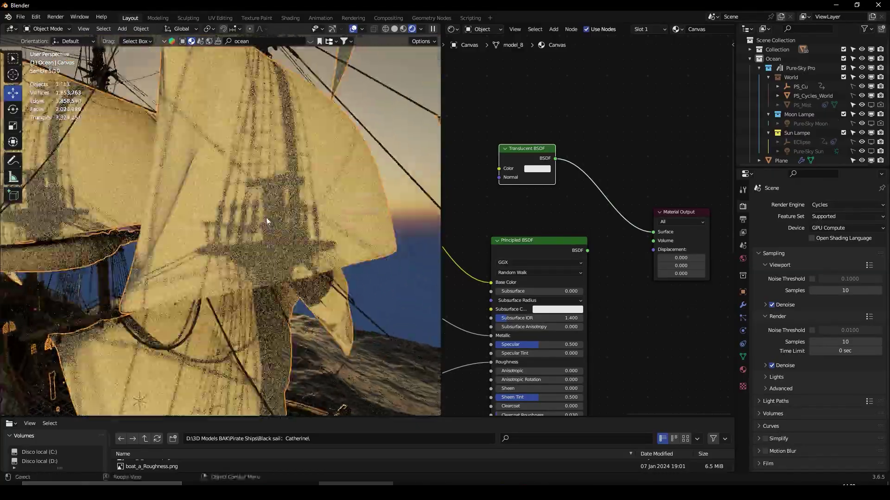
{"action": "scroll", "coordinate": [268, 219], "scroll_direction": "up", "scroll_amount": 2}
{"action": "mouse_move", "coordinate": [269, 218]}
{"action": "middle_mouse_down"}
{"action": "mouse_move", "coordinate": [271, 209]}
{"action": "mouse_move", "coordinate": [264, 254]}
{"action": "mouse_move", "coordinate": [243, 158]}
{"action": "mouse_move", "coordinate": [280, 230]}
{"action": "middle_mouse_up"}
{"action": "scroll", "coordinate": [269, 208], "scroll_direction": "up", "scroll_amount": 2}
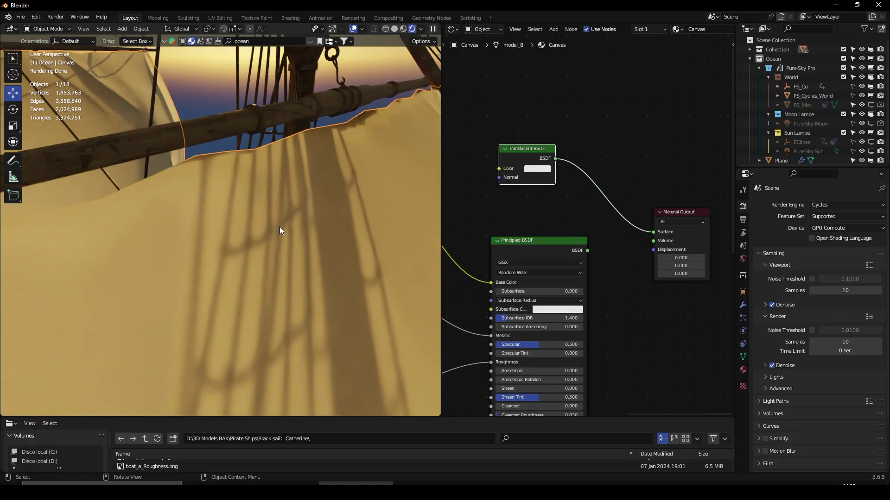
{"action": "scroll", "coordinate": [279, 230], "scroll_direction": "down", "scroll_amount": 3}
{"action": "scroll", "coordinate": [279, 230], "scroll_direction": "down", "scroll_amount": 4}
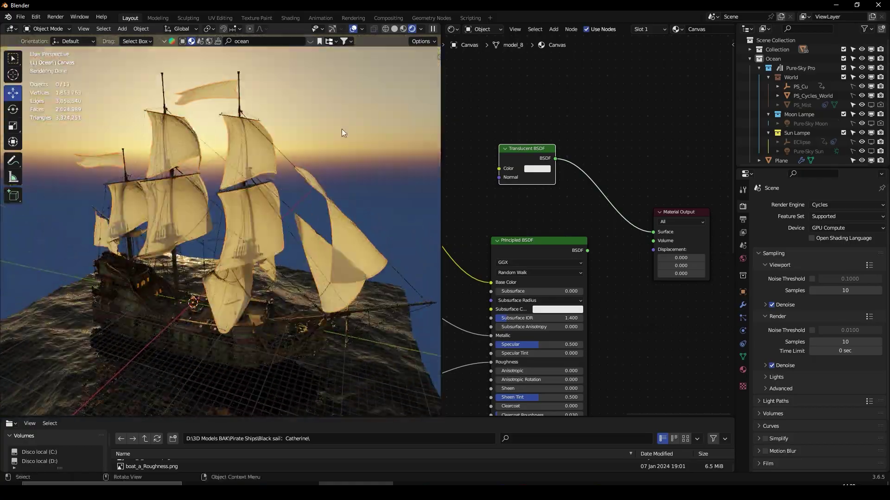
{"action": "scroll", "coordinate": [310, 145], "scroll_direction": "up", "scroll_amount": 3}
{"action": "mouse_move", "coordinate": [311, 151]}
{"action": "middle_mouse_down"}
{"action": "mouse_move", "coordinate": [267, 185]}
{"action": "mouse_move", "coordinate": [367, 218]}
{"action": "mouse_move", "coordinate": [259, 236]}
{"action": "mouse_move", "coordinate": [268, 223]}
{"action": "middle_mouse_up"}
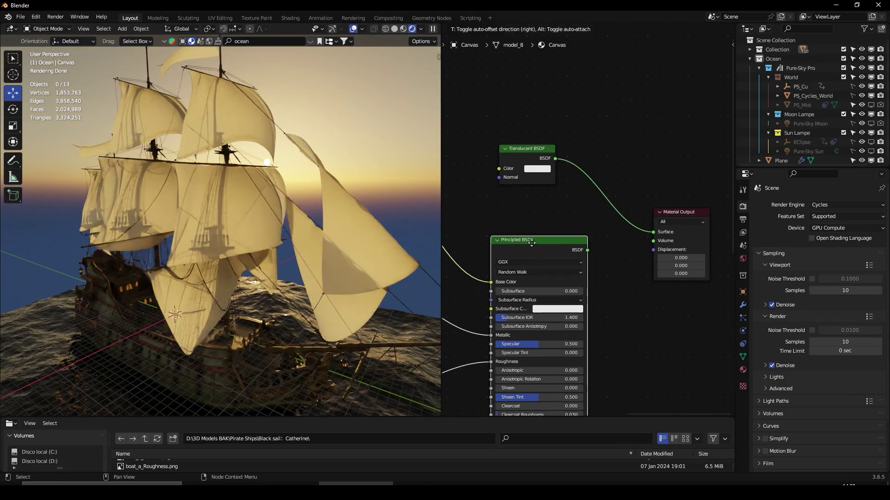
{"action": "scroll", "coordinate": [521, 239], "scroll_direction": "down", "scroll_amount": 3}
{"action": "middle_click_drag", "start_coordinate": [521, 239], "coordinate": [597, 239]}
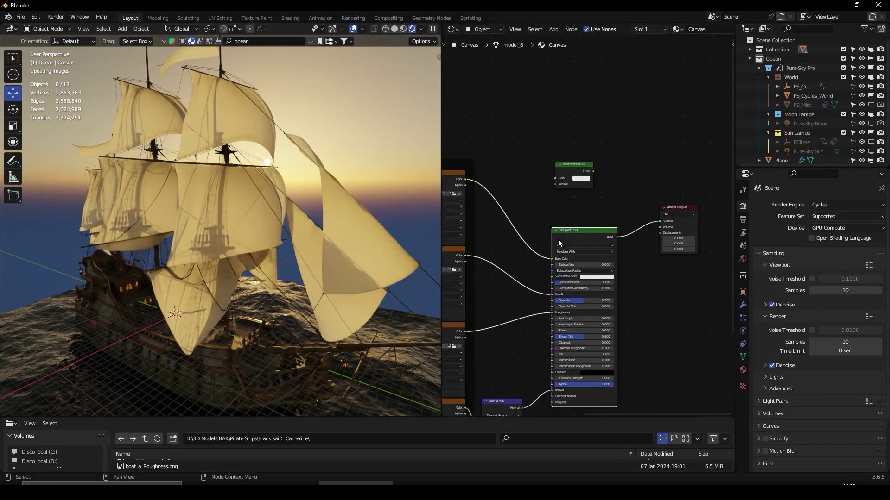
{"action": "scroll", "coordinate": [270, 228], "scroll_direction": "up", "scroll_amount": 3}
{"action": "scroll", "coordinate": [270, 227], "scroll_direction": "up", "scroll_amount": 3}
{"action": "mouse_move", "coordinate": [303, 199]}
{"action": "middle_mouse_down"}
{"action": "mouse_move", "coordinate": [263, 199]}
{"action": "mouse_move", "coordinate": [278, 202]}
{"action": "middle_mouse_up"}
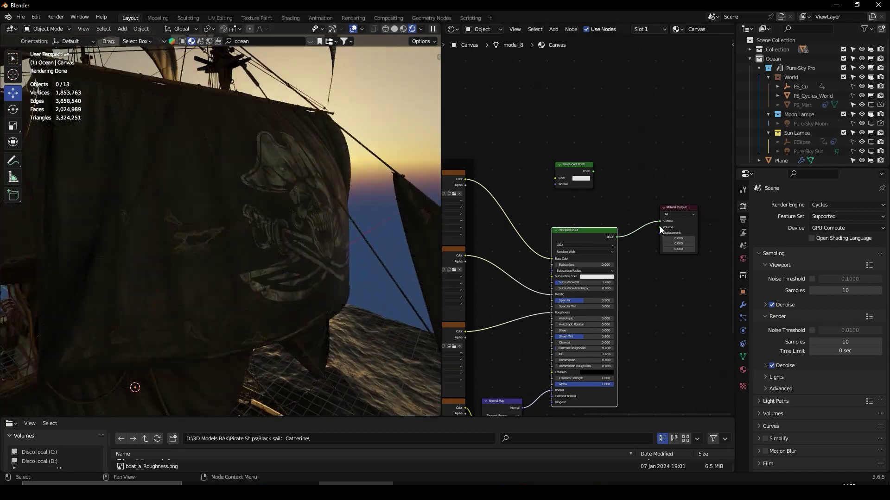
Insert a Mix Shader before Material Output and connect the Translucent BSDF into it
{"action": "left_click_drag", "start_coordinate": [662, 202], "coordinate": [639, 180]}
{"action": "key", "text": "shift+a"}
{"action": "type", "text": "mix"}
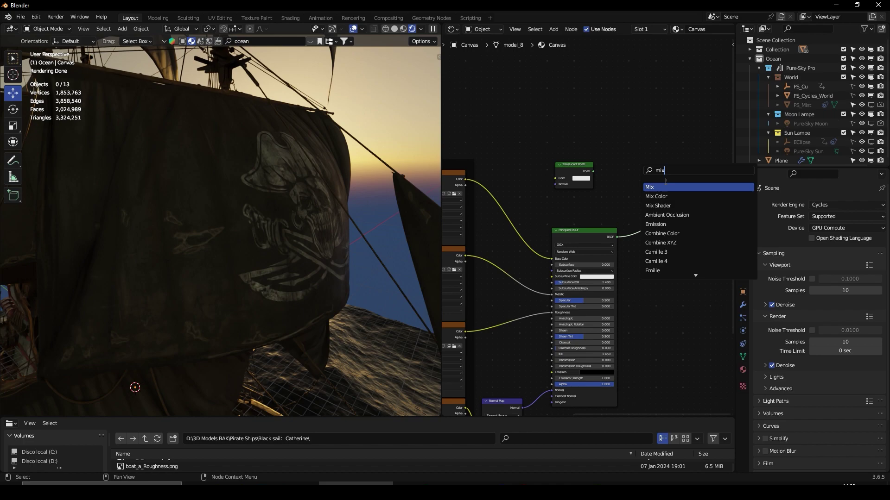
{"action": "key", "text": "Down"}
{"action": "key", "text": "Down"}
{"action": "key", "text": "Return"}
{"action": "left_click", "coordinate": [678, 227]}
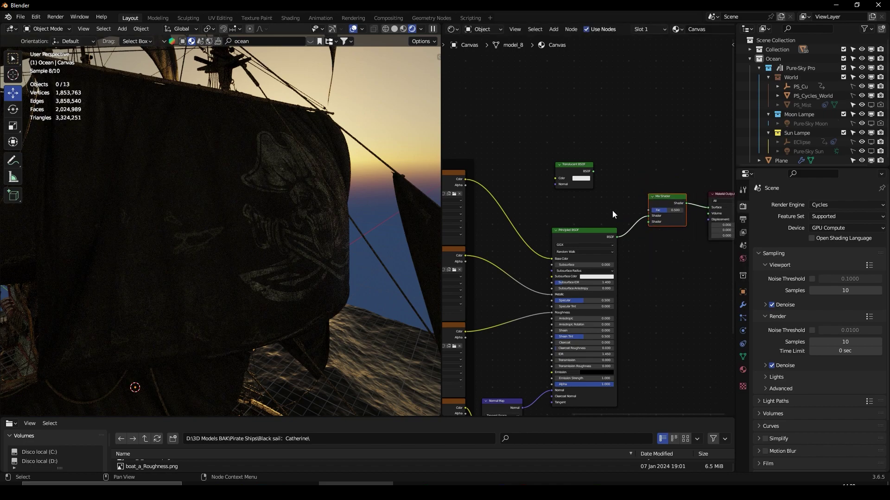
{"action": "scroll", "coordinate": [612, 210], "scroll_direction": "up", "scroll_amount": 2}
{"action": "left_click_drag", "start_coordinate": [595, 152], "coordinate": [599, 159]}
{"action": "left_click", "coordinate": [672, 224]}
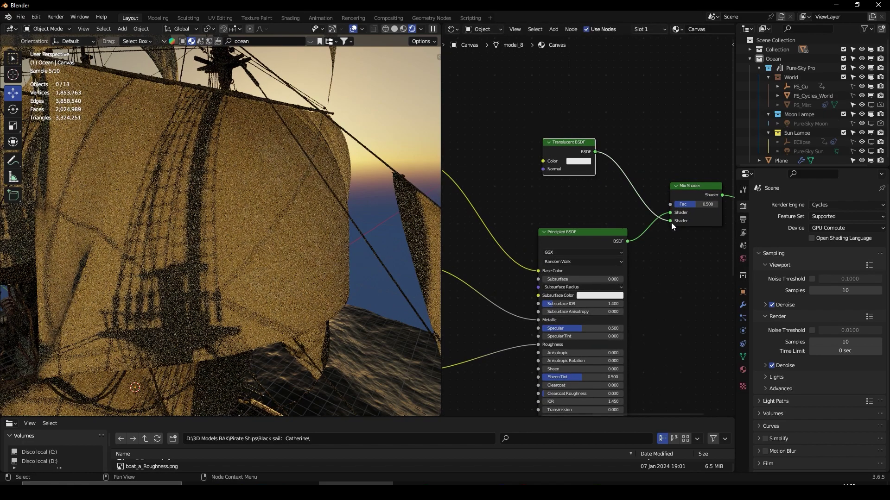
Lower the Mix Shader factor to about 0.36 and review the whole ship
{"action": "middle_click_drag", "start_coordinate": [337, 220], "coordinate": [358, 189]}
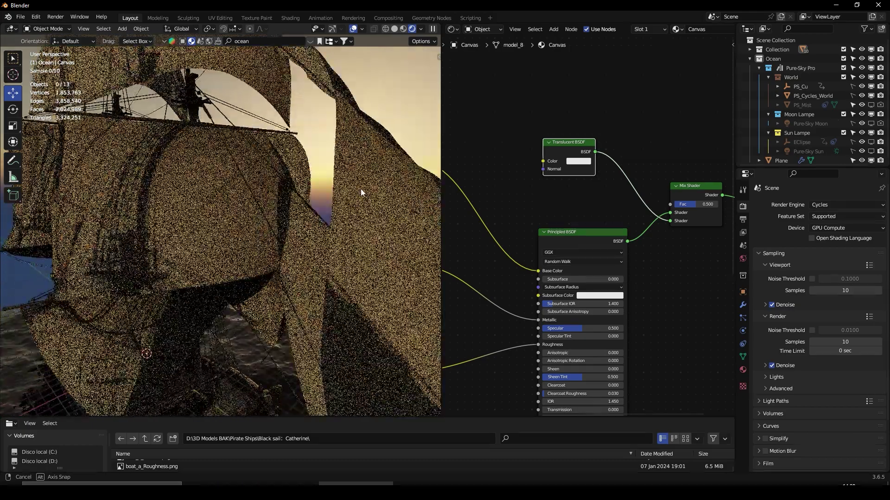
{"action": "mouse_move", "coordinate": [699, 204]}
{"action": "left_mouse_down"}
{"action": "mouse_move", "coordinate": [674, 204]}
{"action": "mouse_move", "coordinate": [682, 203]}
{"action": "left_mouse_up"}
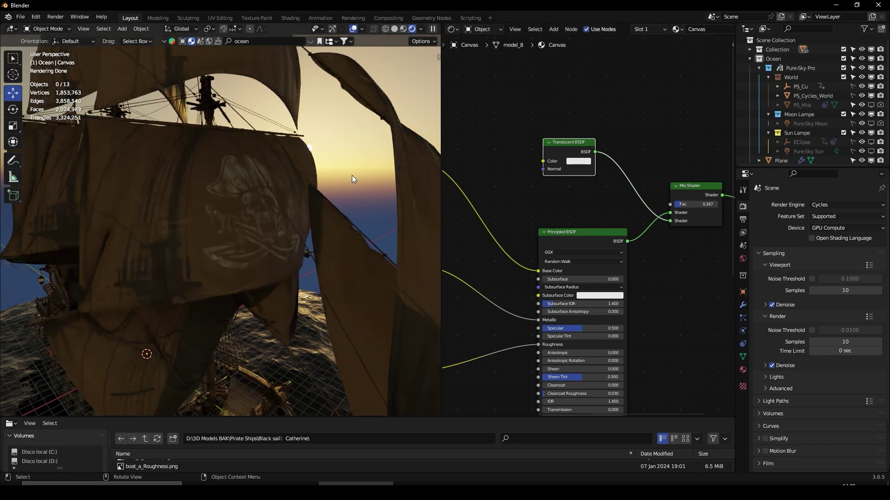
{"action": "scroll", "coordinate": [352, 175], "scroll_direction": "down", "scroll_amount": 4}
{"action": "mouse_move", "coordinate": [359, 171]}
{"action": "middle_mouse_down"}
{"action": "mouse_move", "coordinate": [363, 156]}
{"action": "mouse_move", "coordinate": [341, 177]}
{"action": "mouse_move", "coordinate": [317, 178]}
{"action": "mouse_move", "coordinate": [263, 202]}
{"action": "mouse_move", "coordinate": [388, 223]}
{"action": "mouse_move", "coordinate": [302, 213]}
{"action": "middle_mouse_up"}
{"action": "scroll", "coordinate": [362, 156], "scroll_direction": "up", "scroll_amount": 4}
{"action": "scroll", "coordinate": [275, 207], "scroll_direction": "down", "scroll_amount": 3}
{"action": "scroll", "coordinate": [388, 224], "scroll_direction": "up", "scroll_amount": 3}
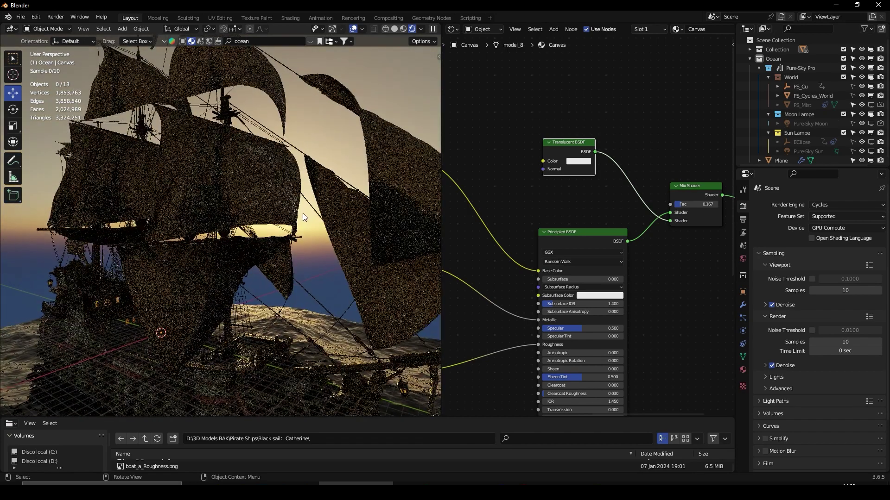
Set the Pure-Sky Pro sun diameter to 15° in the World settings
{"action": "left_click", "coordinate": [742, 259]}
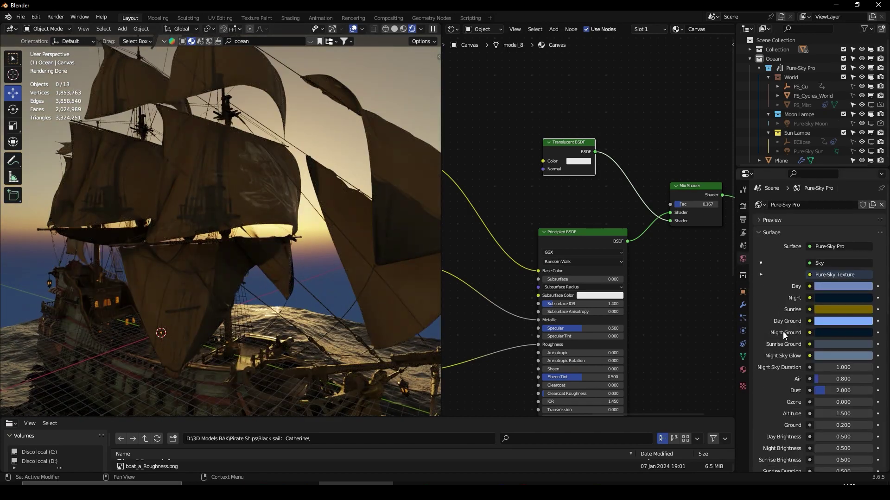
{"action": "scroll", "coordinate": [774, 333], "scroll_direction": "down", "scroll_amount": 5}
{"action": "scroll", "coordinate": [774, 333], "scroll_direction": "down", "scroll_amount": 3}
{"action": "scroll", "coordinate": [774, 332], "scroll_direction": "down", "scroll_amount": 3}
{"action": "scroll", "coordinate": [774, 335], "scroll_direction": "down", "scroll_amount": 3}
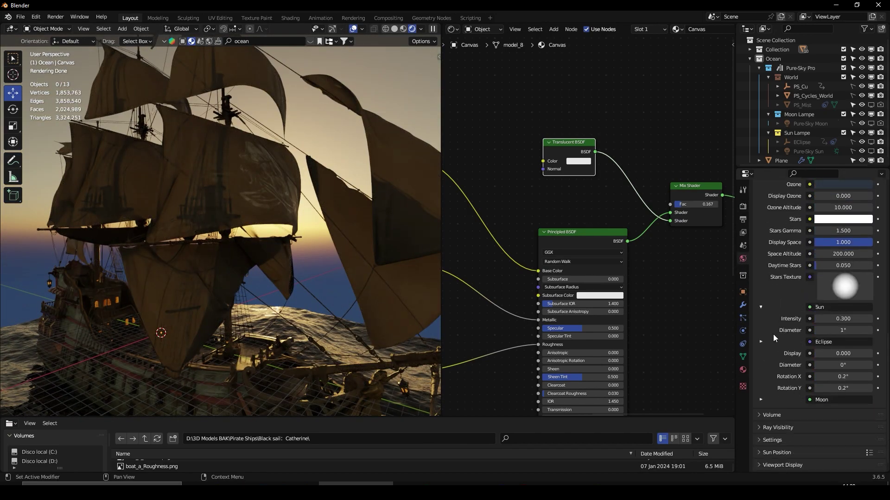
{"action": "scroll", "coordinate": [772, 334], "scroll_direction": "up", "scroll_amount": 3}
{"action": "scroll", "coordinate": [773, 334], "scroll_direction": "down", "scroll_amount": 2}
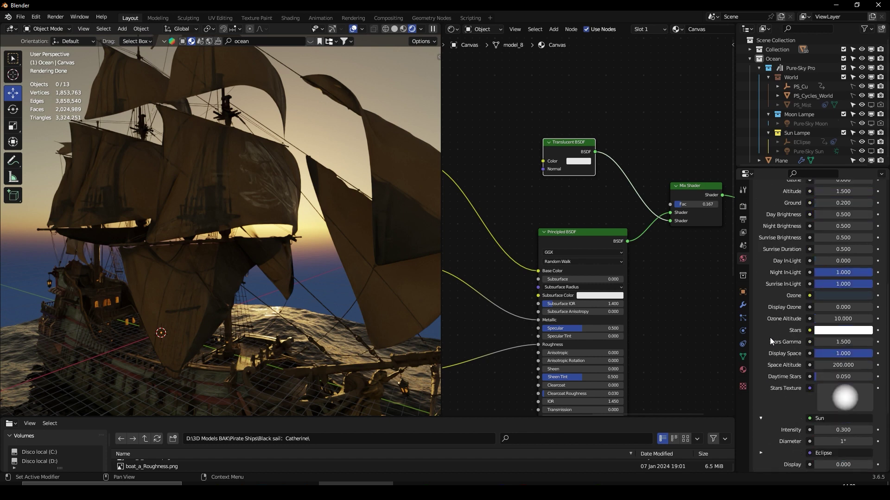
{"action": "scroll", "coordinate": [770, 338], "scroll_direction": "down", "scroll_amount": 2}
{"action": "scroll", "coordinate": [771, 342], "scroll_direction": "up", "scroll_amount": 3}
{"action": "scroll", "coordinate": [772, 342], "scroll_direction": "up", "scroll_amount": 3}
{"action": "scroll", "coordinate": [773, 341], "scroll_direction": "up", "scroll_amount": 3}
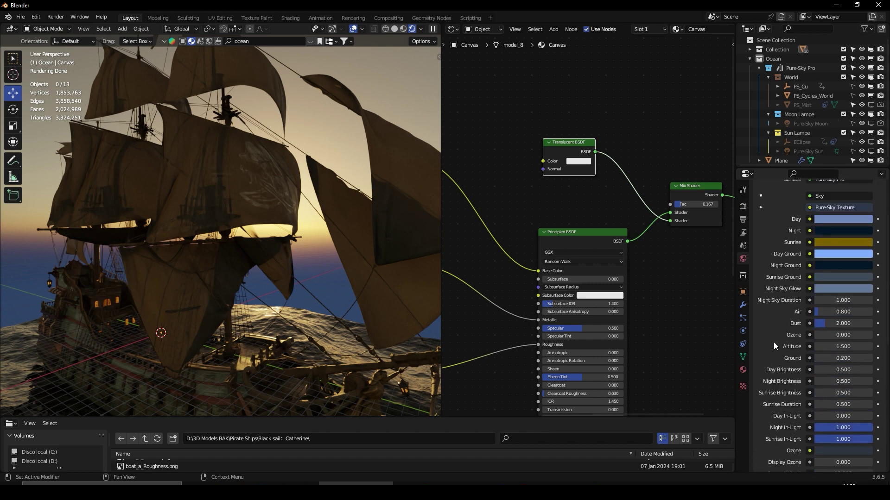
{"action": "scroll", "coordinate": [773, 342], "scroll_direction": "up", "scroll_amount": 3}
{"action": "left_click", "coordinate": [760, 264]}
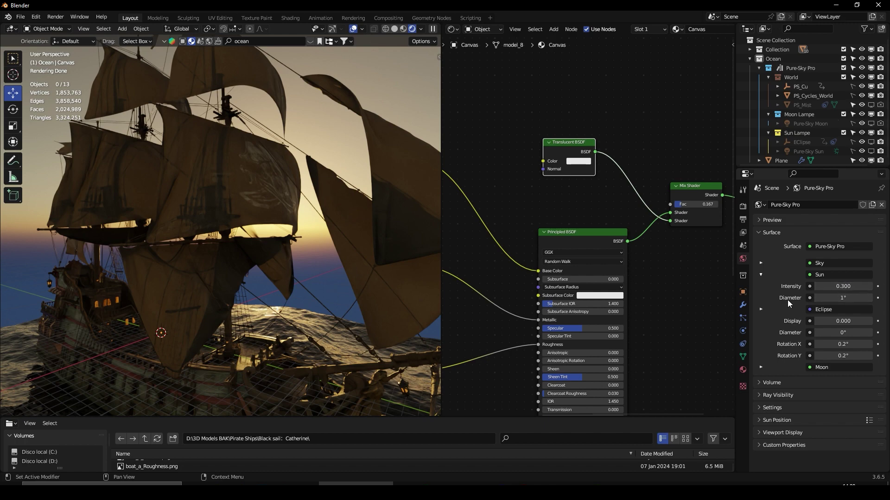
{"action": "left_click", "coordinate": [843, 297]}
{"action": "type", "text": "15"}
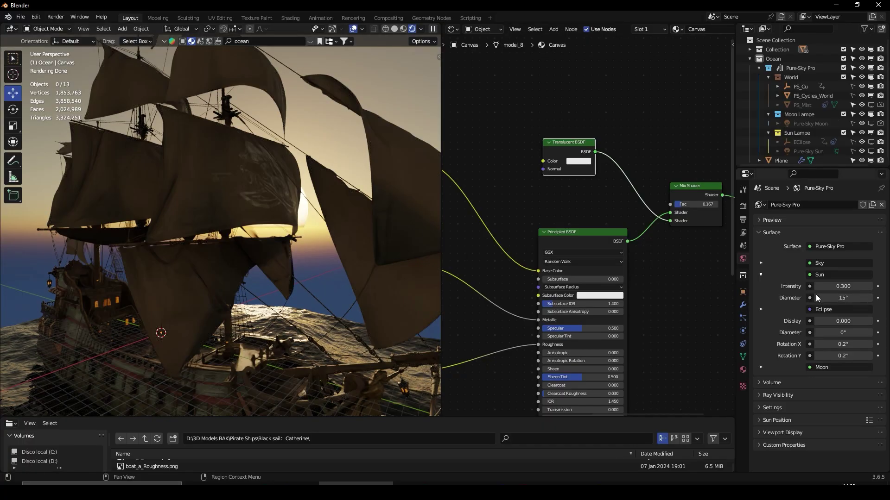
{"action": "middle_click_drag", "start_coordinate": [322, 244], "coordinate": [265, 225]}
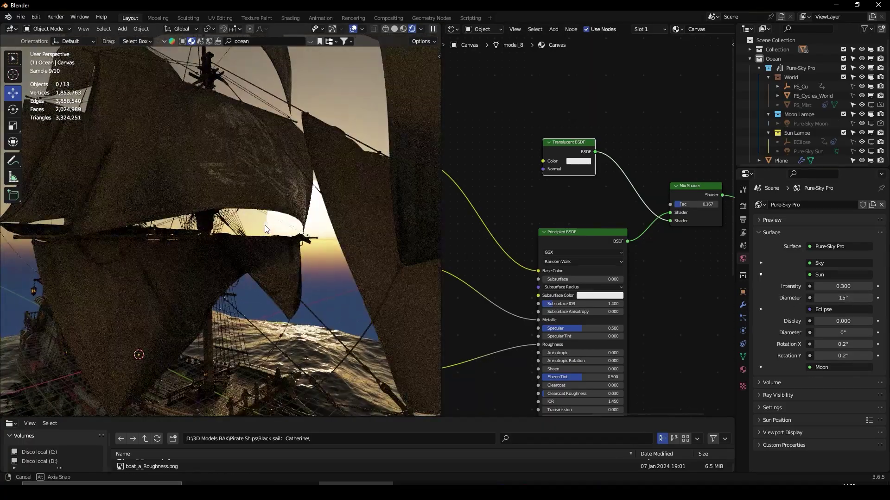
{"action": "key", "text": "BackSpace"}
{"action": "type", "text": ".1"}
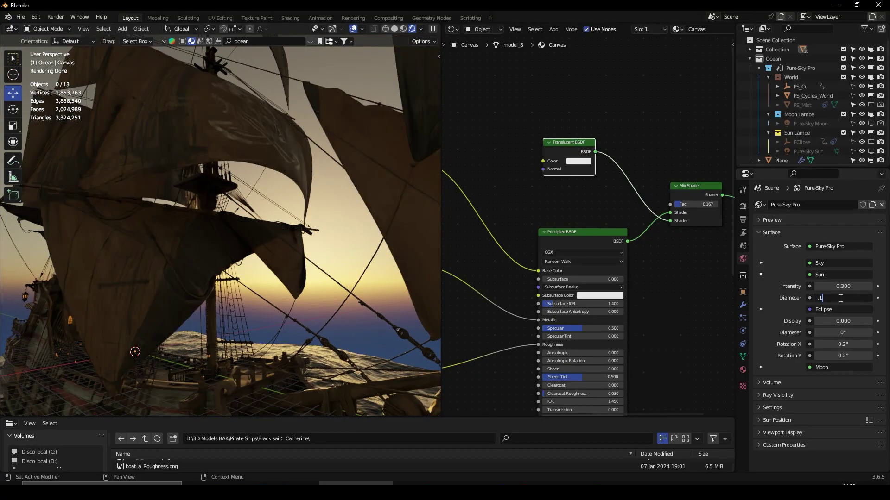
{"action": "type", "text": "5°"}
{"action": "key", "text": "Return"}
Disconnect the Pure-Sky sky from the World Output surface, leaving the scene dark
{"action": "mouse_move", "coordinate": [348, 228]}
{"action": "middle_mouse_down"}
{"action": "mouse_move", "coordinate": [318, 223]}
{"action": "mouse_move", "coordinate": [298, 243]}
{"action": "mouse_move", "coordinate": [178, 228]}
{"action": "mouse_move", "coordinate": [214, 210]}
{"action": "mouse_move", "coordinate": [279, 216]}
{"action": "mouse_move", "coordinate": [295, 278]}
{"action": "mouse_move", "coordinate": [320, 282]}
{"action": "mouse_move", "coordinate": [320, 298]}
{"action": "mouse_move", "coordinate": [304, 193]}
{"action": "mouse_move", "coordinate": [340, 195]}
{"action": "middle_mouse_up"}
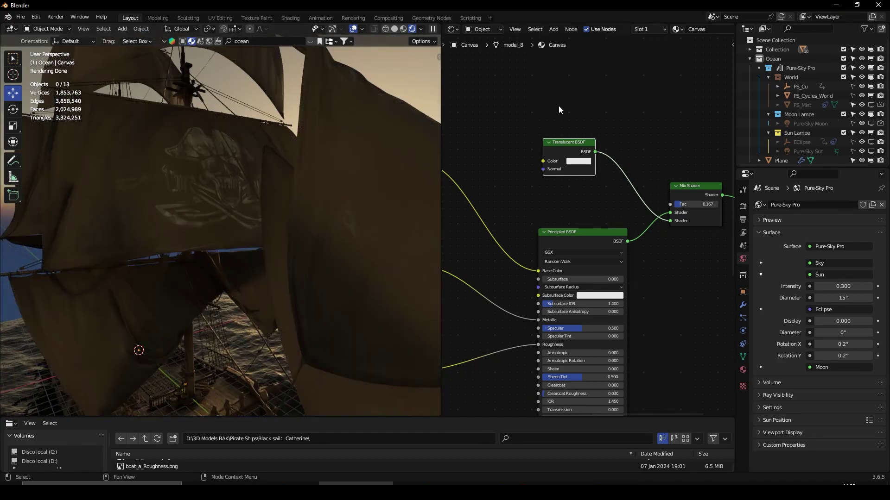
{"action": "left_click", "coordinate": [484, 50]}
{"action": "scroll", "coordinate": [626, 162], "scroll_direction": "down", "scroll_amount": 3}
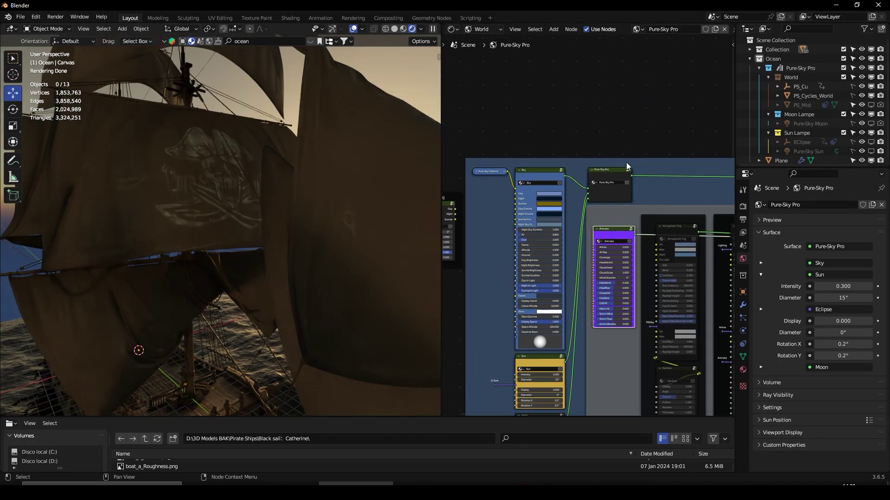
{"action": "scroll", "coordinate": [564, 186], "scroll_direction": "down", "scroll_amount": 2}
{"action": "scroll", "coordinate": [586, 210], "scroll_direction": "up", "scroll_amount": 3}
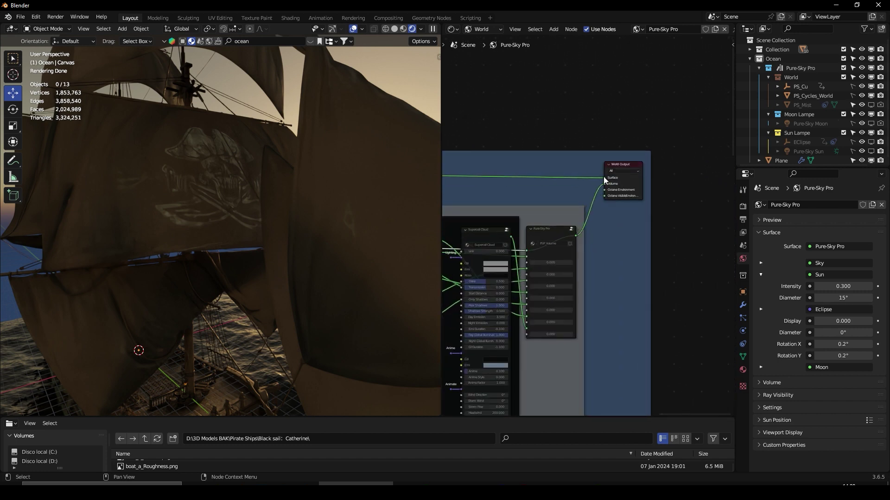
{"action": "left_click_drag", "start_coordinate": [604, 180], "coordinate": [588, 189]}
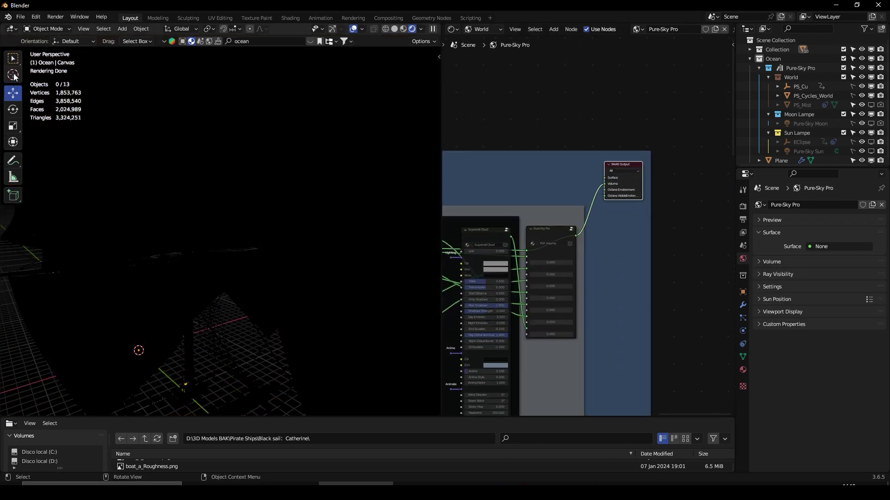
Add an area light and set its power to 100000 W
{"action": "left_click", "coordinate": [13, 75]}
{"action": "key", "text": "shift+a"}
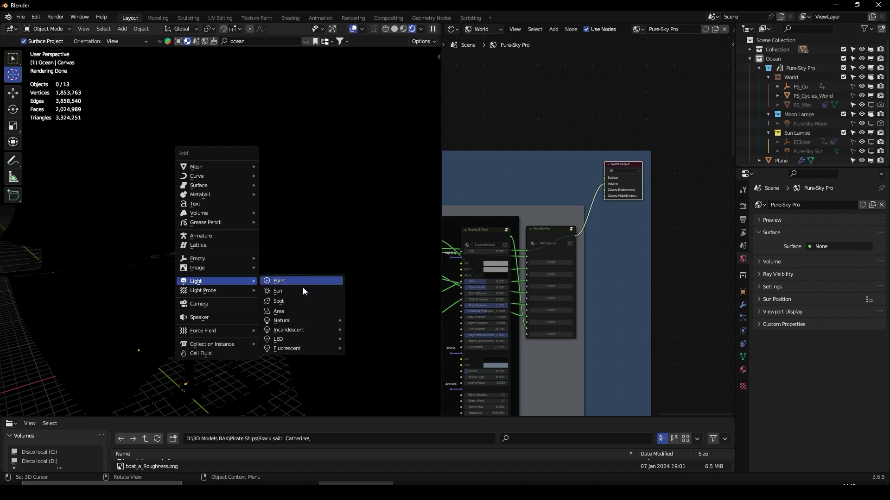
{"action": "left_click", "coordinate": [289, 311]}
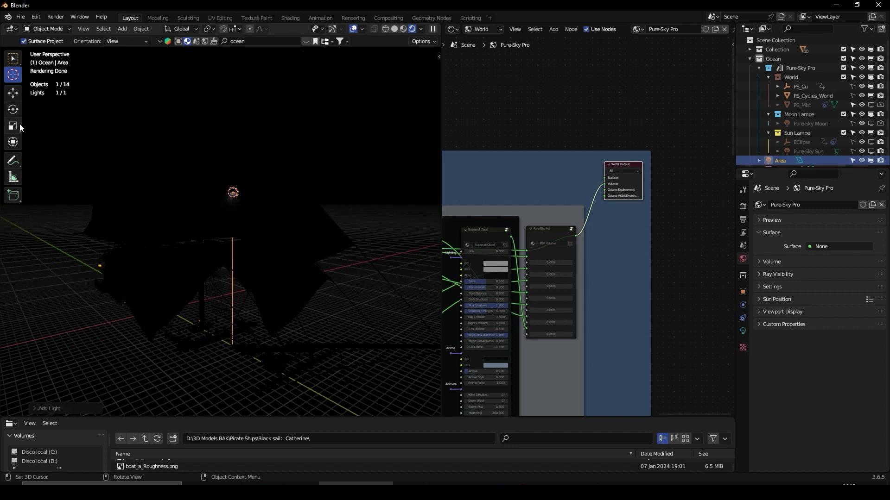
{"action": "left_click", "coordinate": [14, 92]}
{"action": "left_click", "coordinate": [744, 331]}
{"action": "type", "text": "100000"}
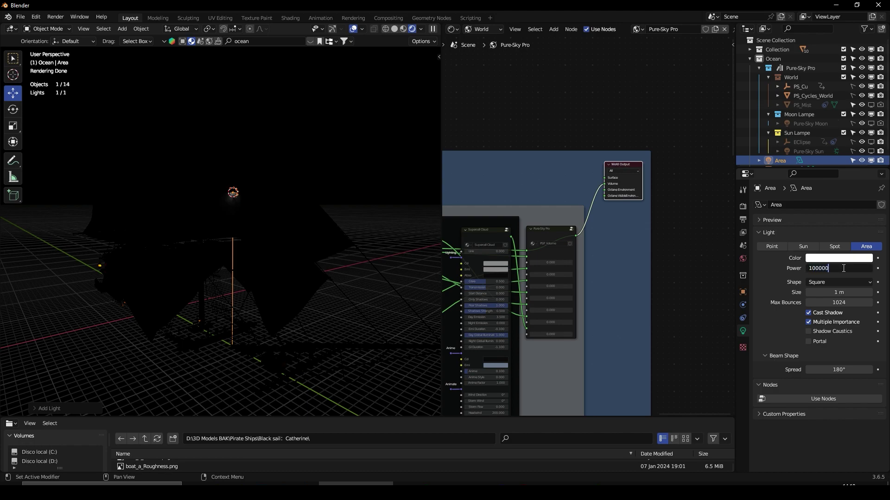
{"action": "key", "text": "Return"}
Move the area light up beside the ship's sails, checking from a front elevated view
{"action": "middle_click_drag", "start_coordinate": [393, 246], "coordinate": [196, 156]}
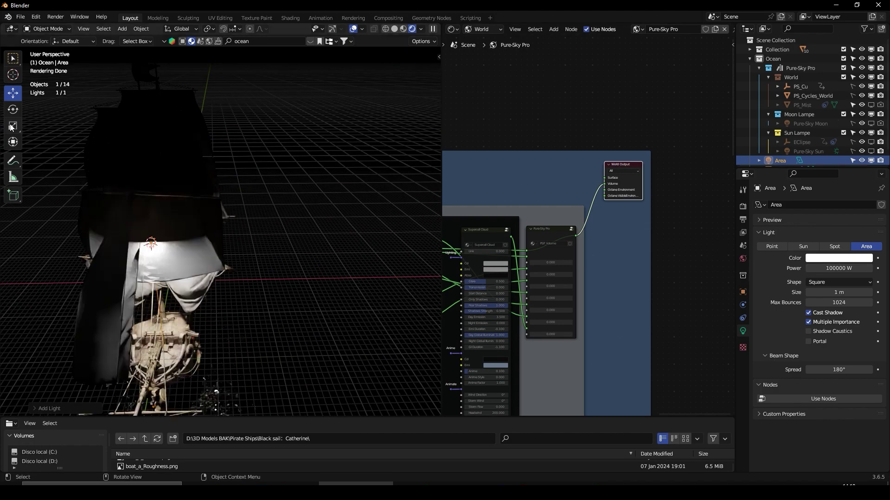
{"action": "middle_click_drag", "start_coordinate": [105, 174], "coordinate": [278, 104]}
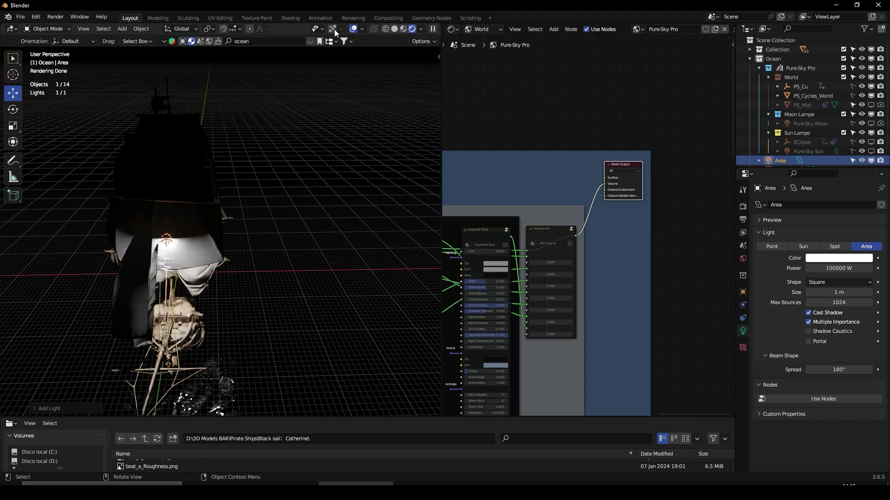
{"action": "key", "text": "g"}
{"action": "left_click", "coordinate": [274, 240]}
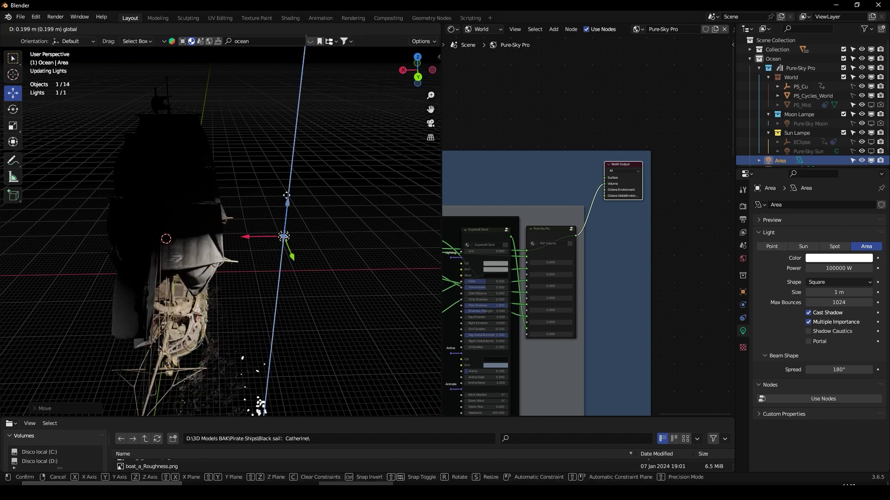
{"action": "mouse_move", "coordinate": [292, 244]}
{"action": "middle_mouse_down"}
{"action": "mouse_move", "coordinate": [272, 197]}
{"action": "mouse_move", "coordinate": [273, 215]}
{"action": "middle_mouse_up"}
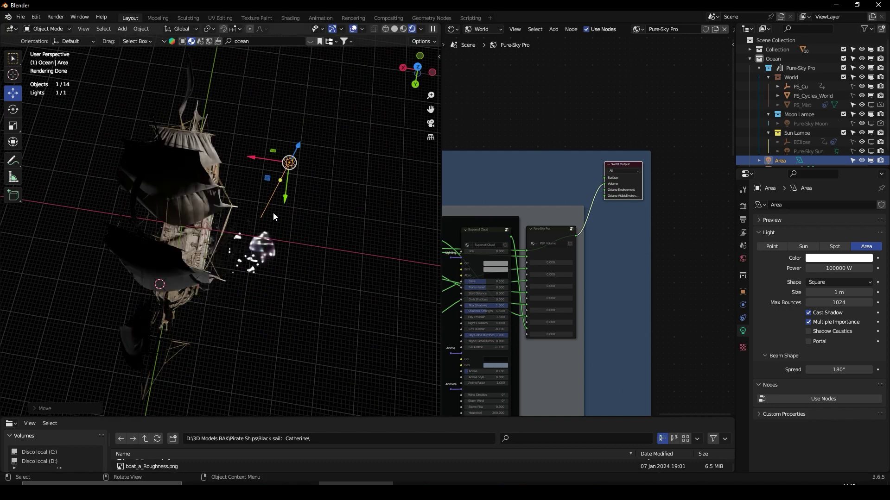
{"action": "middle_click_drag", "start_coordinate": [215, 253], "coordinate": [267, 159]}
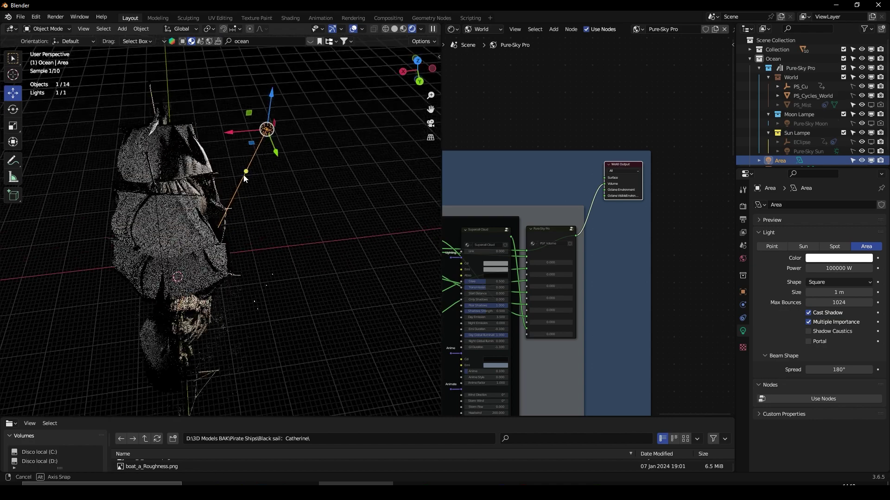
{"action": "scroll", "coordinate": [279, 171], "scroll_direction": "up", "scroll_amount": 3}
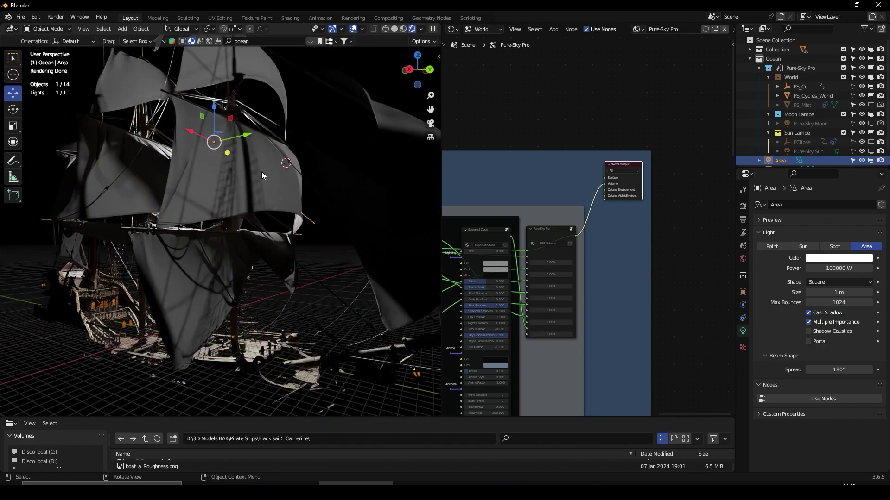
{"action": "left_click", "coordinate": [261, 172]}
Frame the sails' shader nodes, try a Mix Shader factor of 1, then deselect the sails
{"action": "left_click", "coordinate": [484, 41]}
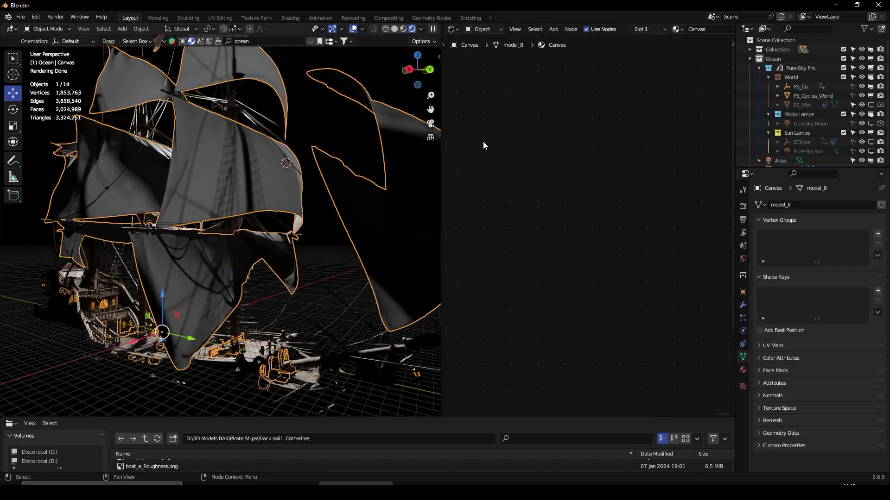
{"action": "key", "text": "Home"}
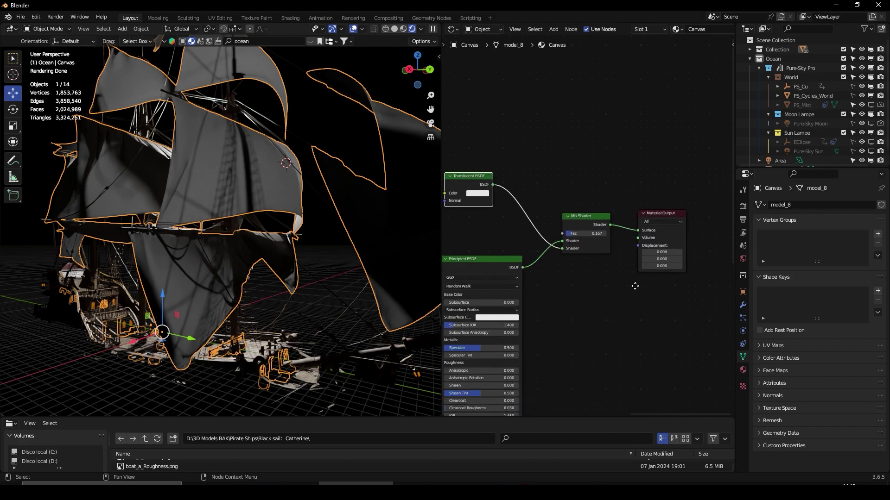
{"action": "double_click", "coordinate": [593, 233]}
{"action": "type", "text": "1"}
{"action": "key", "text": "Return"}
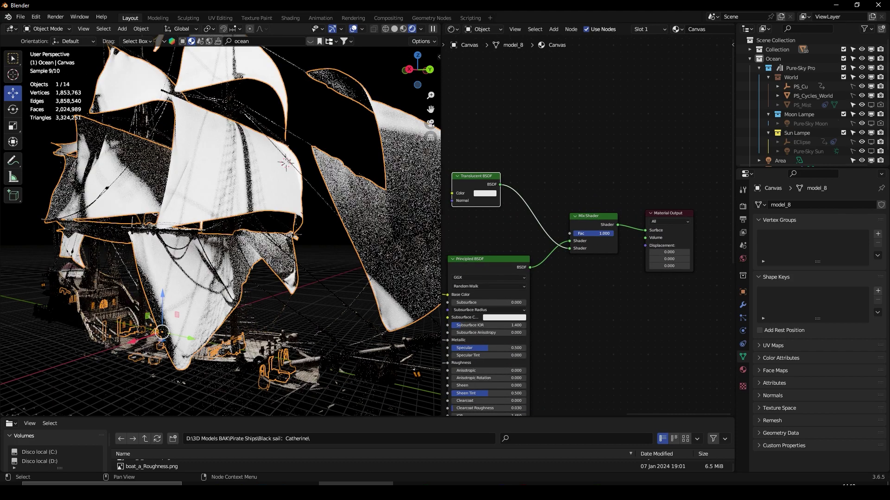
{"action": "left_click", "coordinate": [327, 252]}
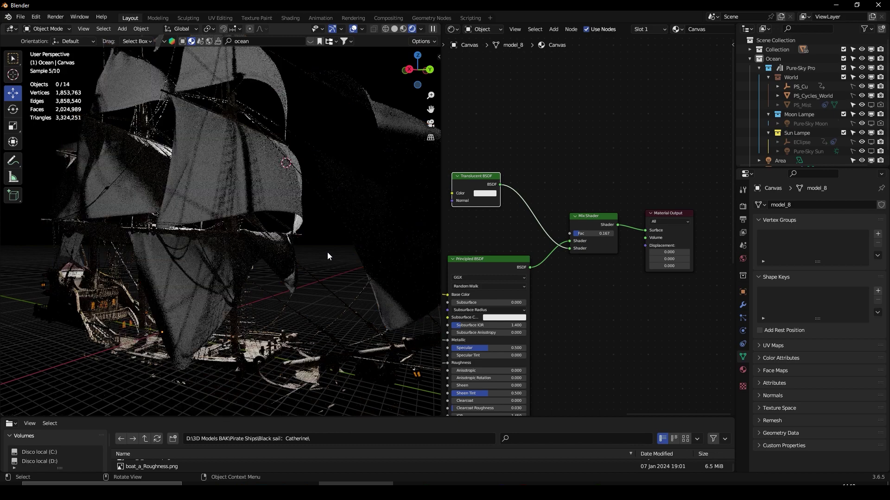
{"action": "left_click", "coordinate": [759, 59]}
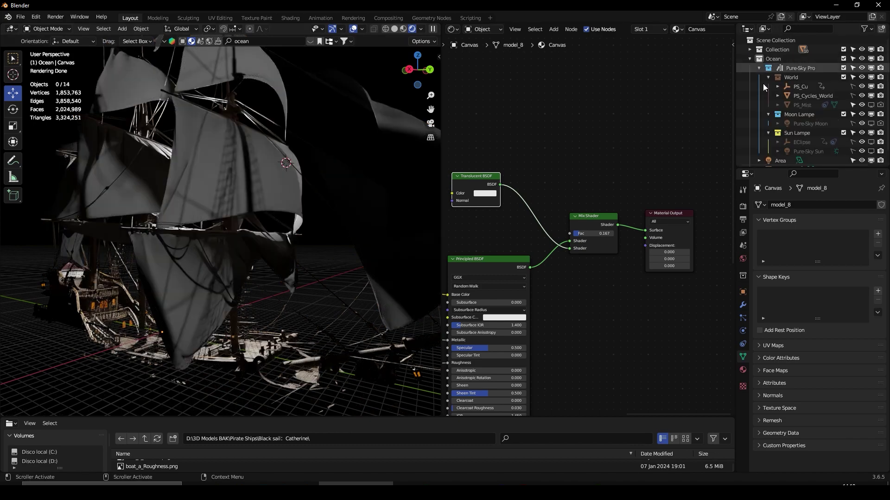
{"action": "scroll", "coordinate": [782, 104], "scroll_direction": "down", "scroll_amount": 1}
Select the area light and enlarge its Size to 5.94 m for softer shadows
{"action": "left_click", "coordinate": [783, 157]}
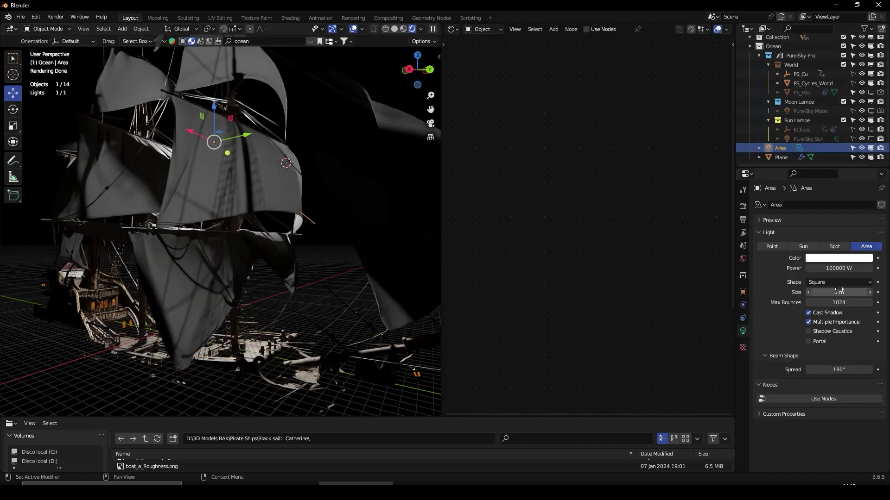
{"action": "left_click_drag", "start_coordinate": [839, 292], "coordinate": [862, 292]}
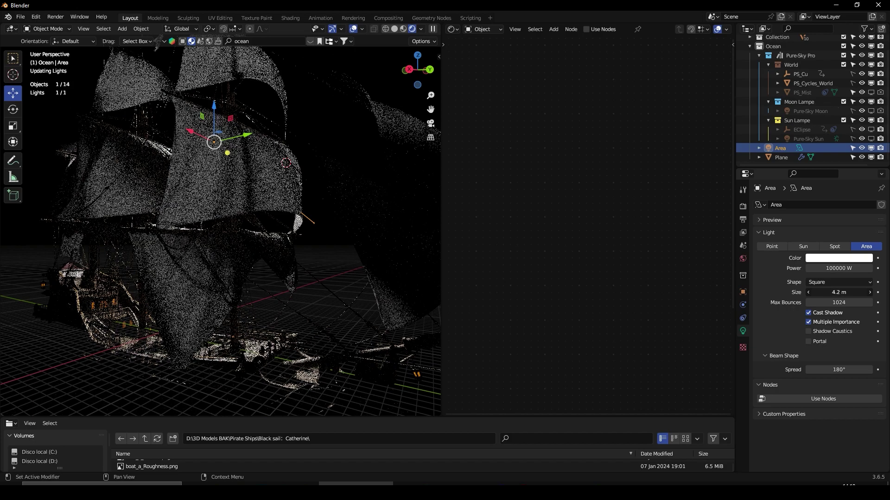
{"action": "left_click", "coordinate": [315, 122]}
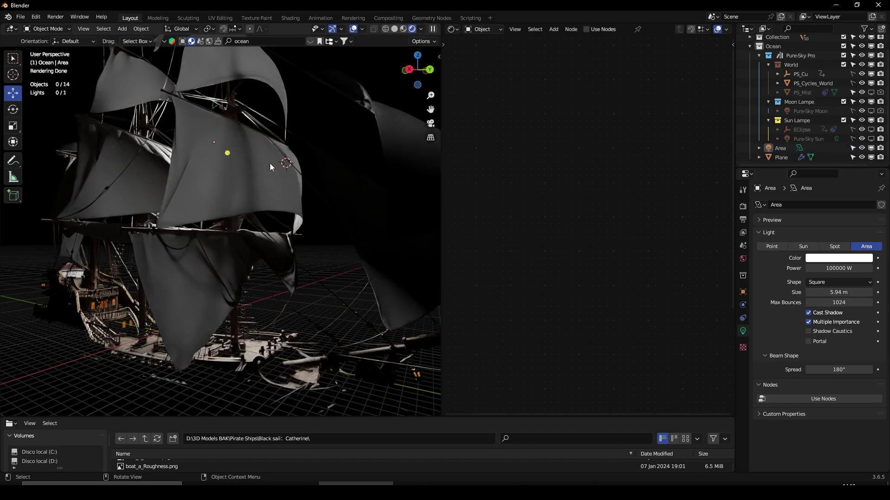
{"action": "middle_click_drag", "start_coordinate": [258, 179], "coordinate": [268, 187]}
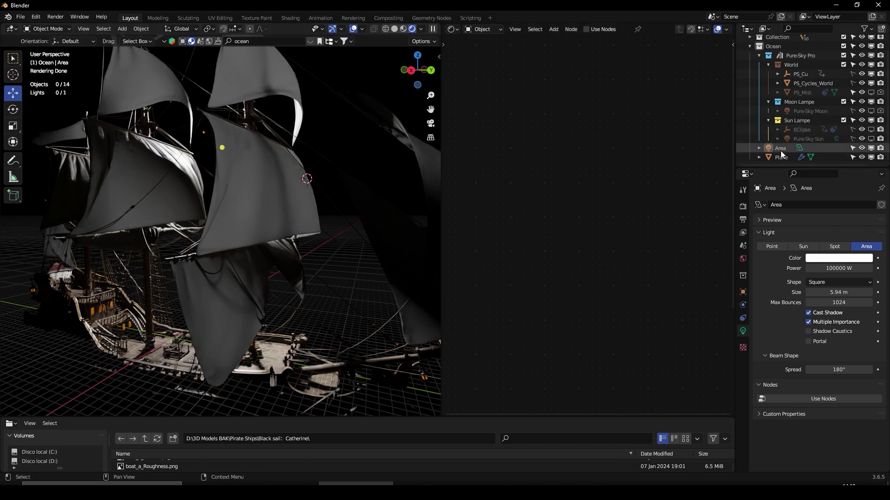
Delete the area light and relink the Pure-Sky sky to the World Output surface
{"action": "key", "text": "x"}
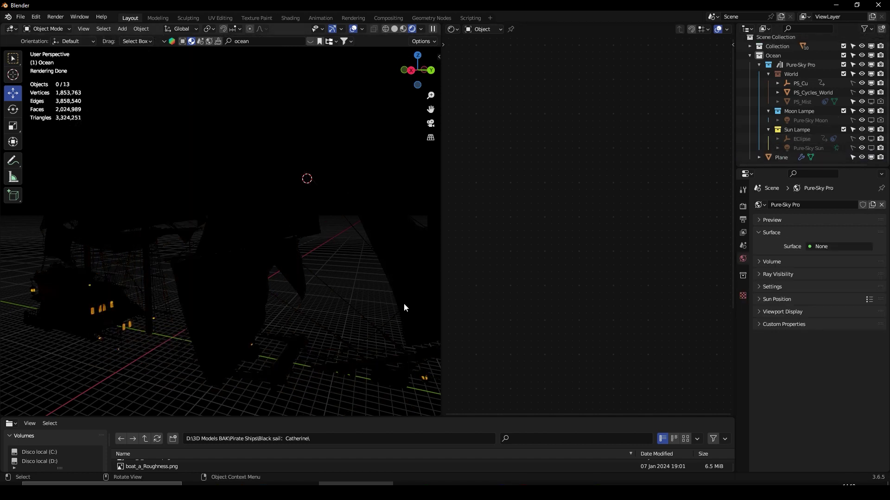
{"action": "left_click", "coordinate": [492, 49]}
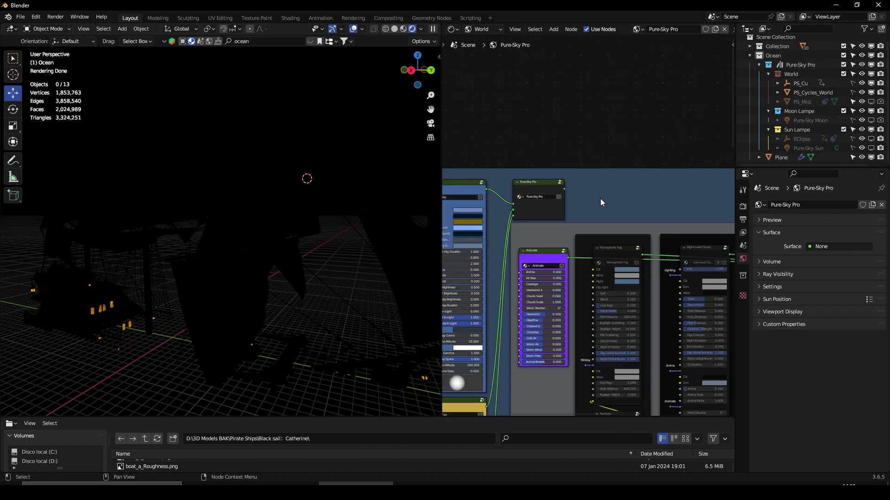
{"action": "left_click_drag", "start_coordinate": [479, 177], "coordinate": [627, 186]}
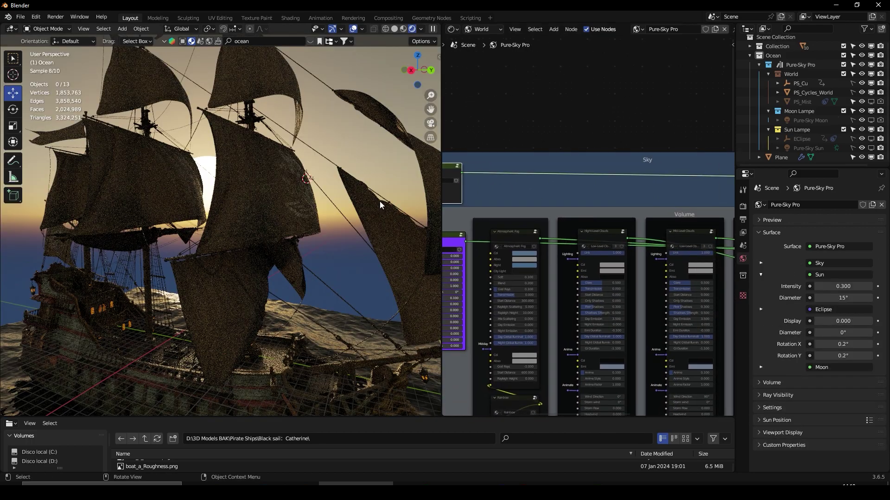
{"action": "middle_click_drag", "start_coordinate": [621, 208], "coordinate": [570, 236]}
{"action": "scroll", "coordinate": [570, 237], "scroll_direction": "down", "scroll_amount": 2}
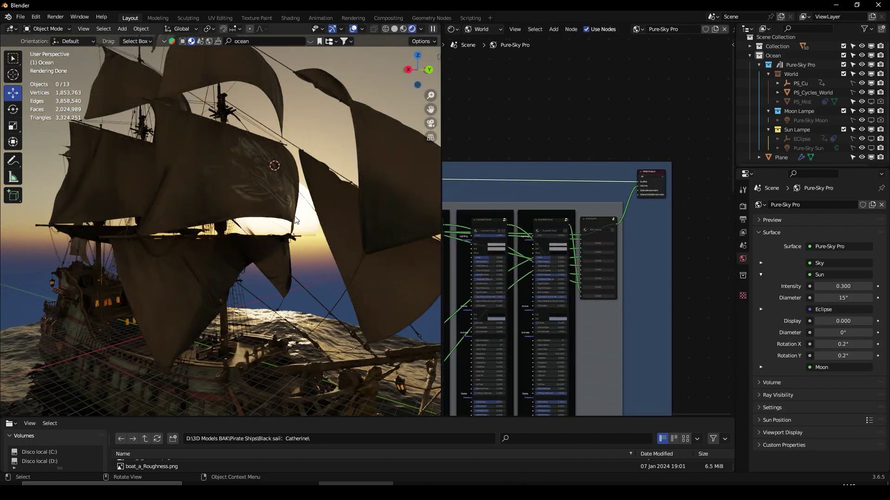
{"action": "middle_click_drag", "start_coordinate": [287, 211], "coordinate": [300, 214]}
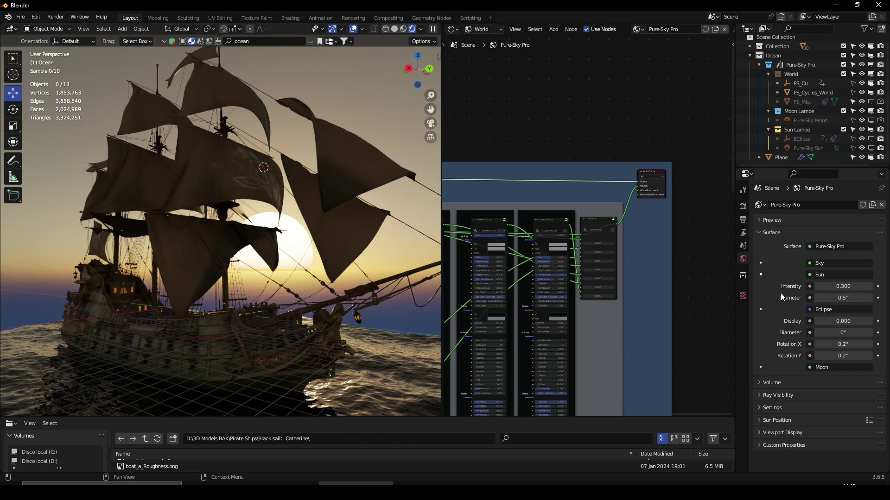
{"action": "scroll", "coordinate": [280, 222], "scroll_direction": "up", "scroll_amount": 5}
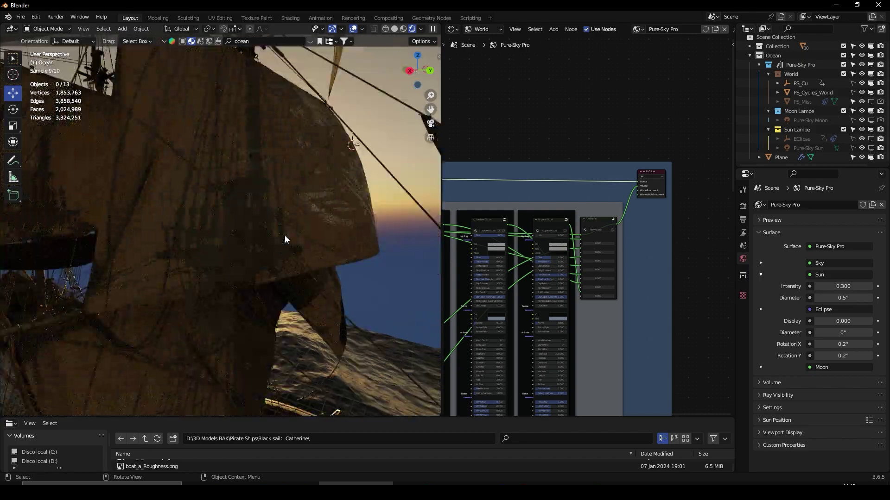